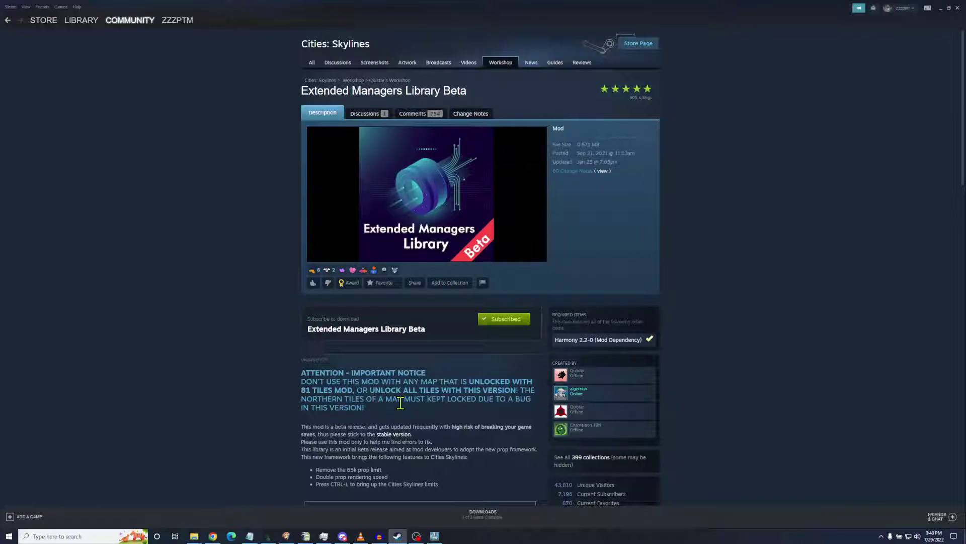
Scroll the Extended Managers Library Beta description down to its Incompatible mods list.
{"action": "scroll", "coordinate": [402, 398], "scroll_direction": "down", "scroll_amount": 3}
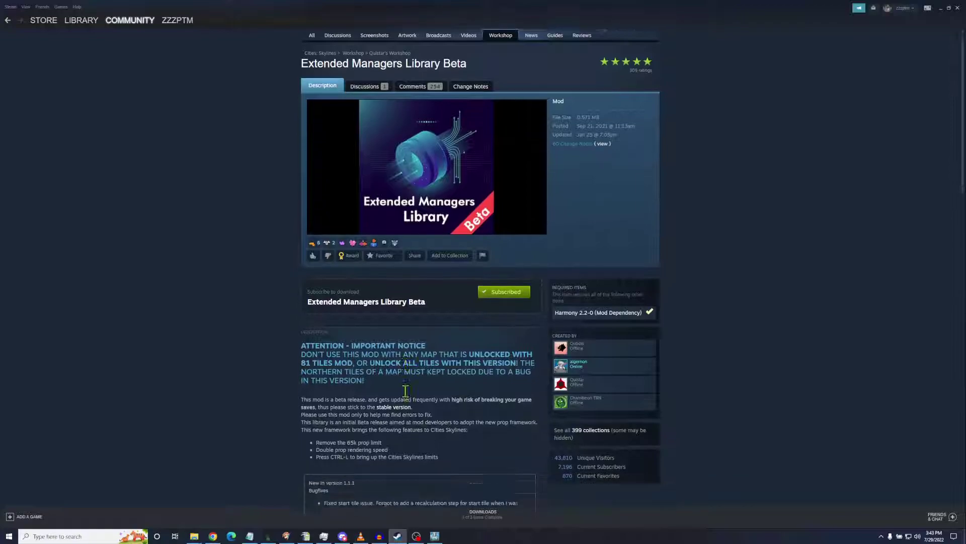
{"action": "scroll", "coordinate": [407, 387], "scroll_direction": "up", "scroll_amount": 2}
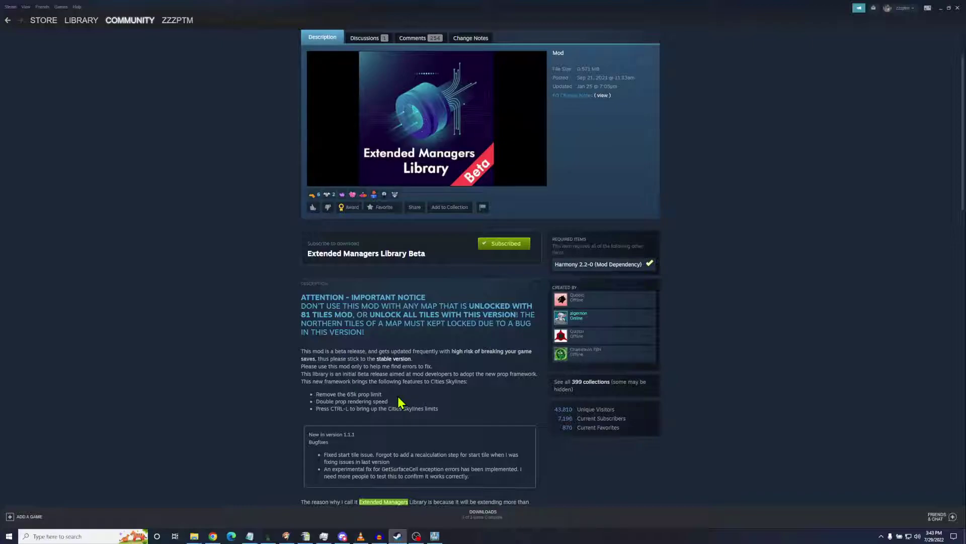
{"action": "scroll", "coordinate": [400, 402], "scroll_direction": "down", "scroll_amount": 1}
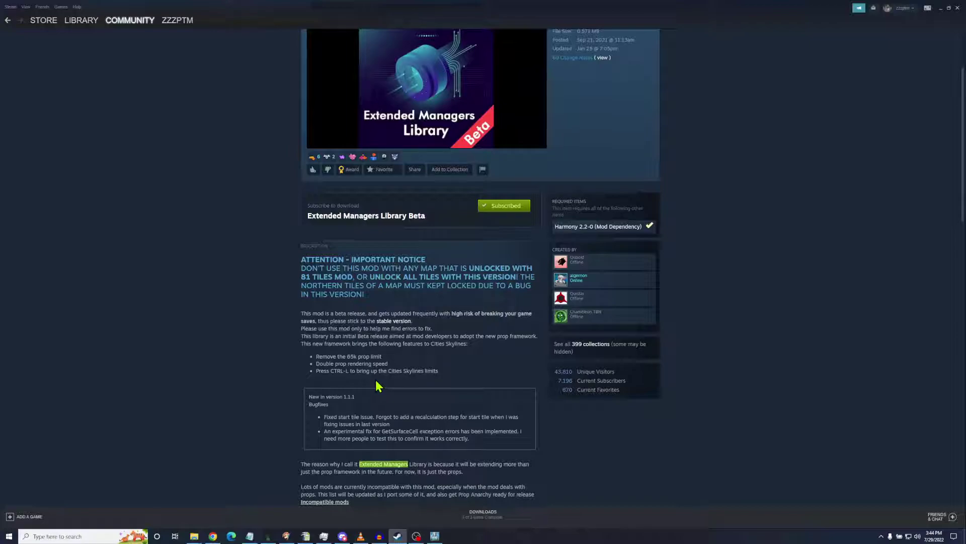
{"action": "scroll", "coordinate": [379, 386], "scroll_direction": "down", "scroll_amount": 3}
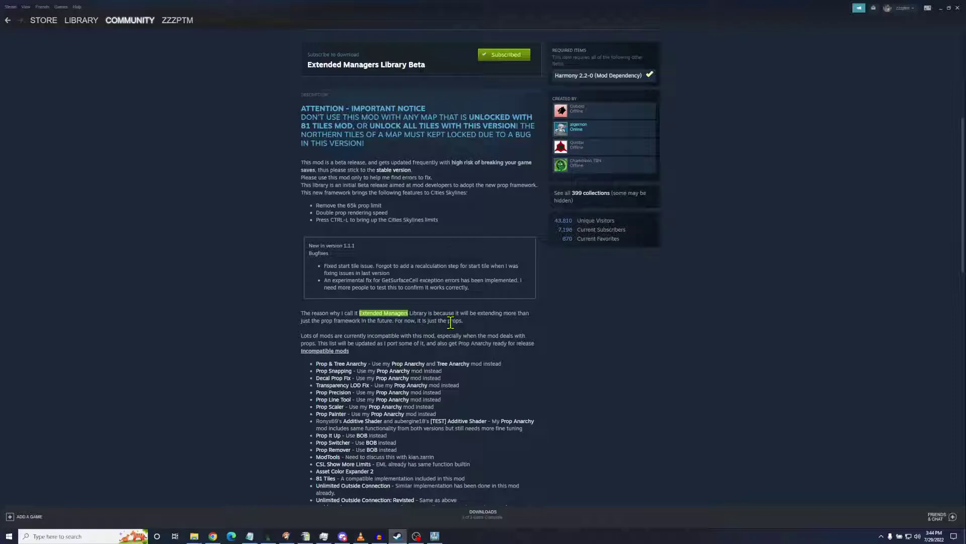
Scroll down to the Known Issues section, then back up to the page top.
{"action": "scroll", "coordinate": [527, 334], "scroll_direction": "down", "scroll_amount": 3}
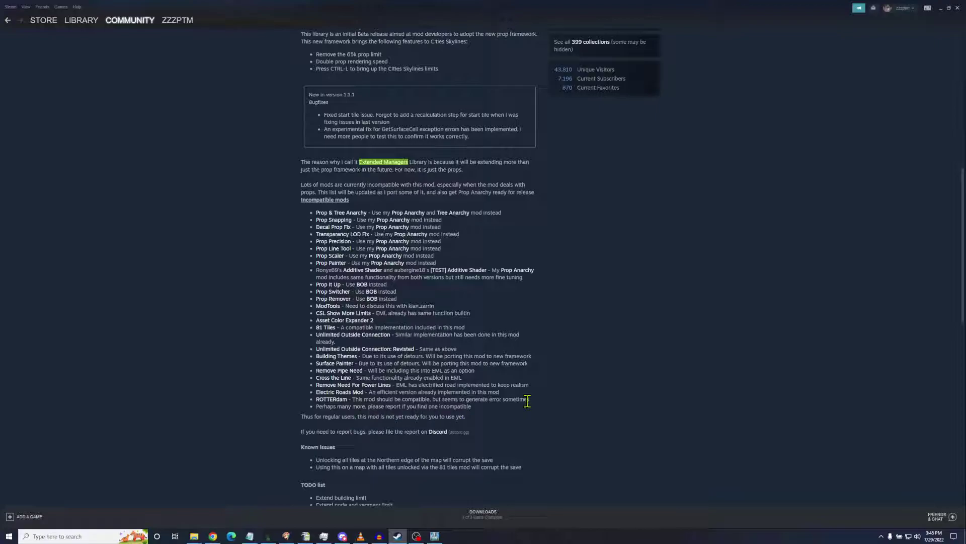
{"action": "scroll", "coordinate": [527, 401], "scroll_direction": "up", "scroll_amount": 2}
{"action": "scroll", "coordinate": [529, 402], "scroll_direction": "down", "scroll_amount": 2}
{"action": "scroll", "coordinate": [504, 256], "scroll_direction": "up", "scroll_amount": 8}
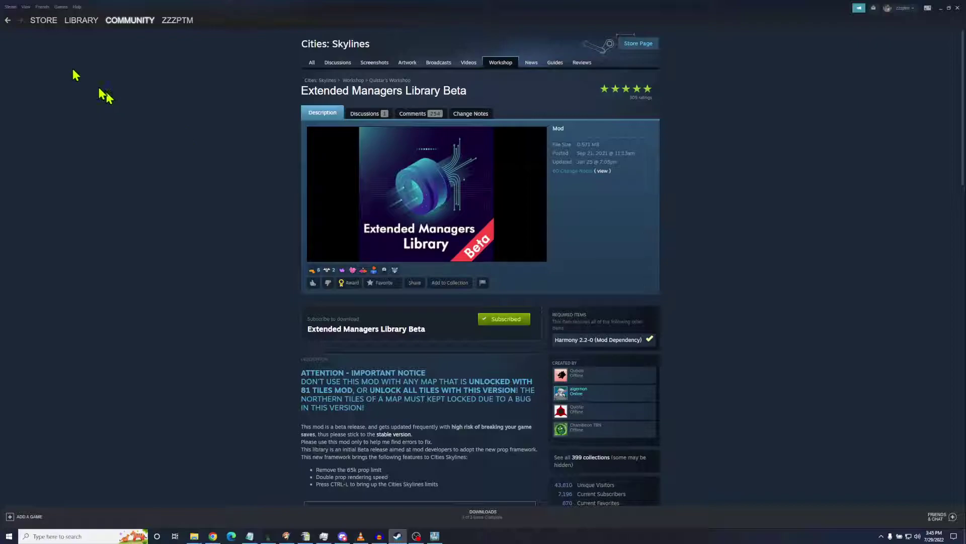
Go back two pages, search the Workshop for 'game anarchy', and open Game Anarchy Beta.
{"action": "left_click", "coordinate": [7, 21]}
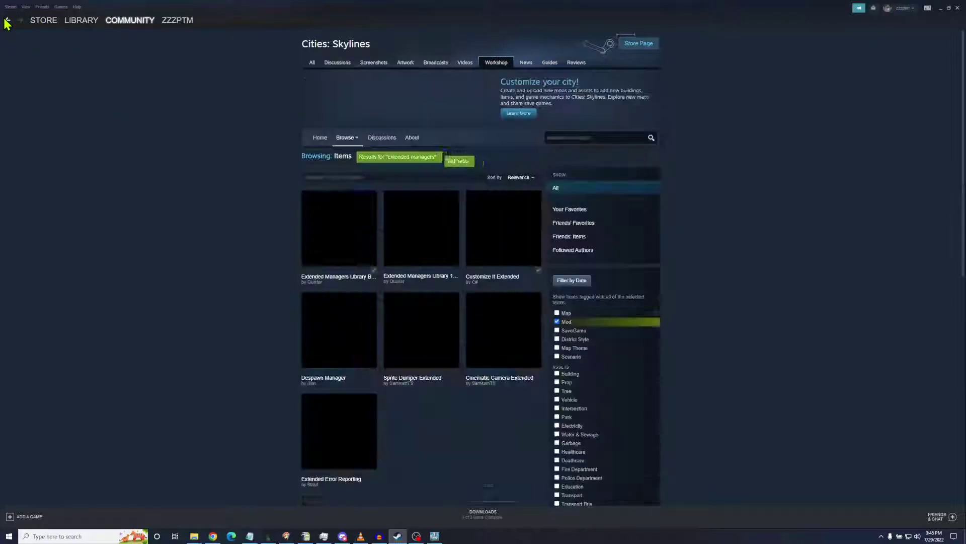
{"action": "left_click", "coordinate": [11, 24]}
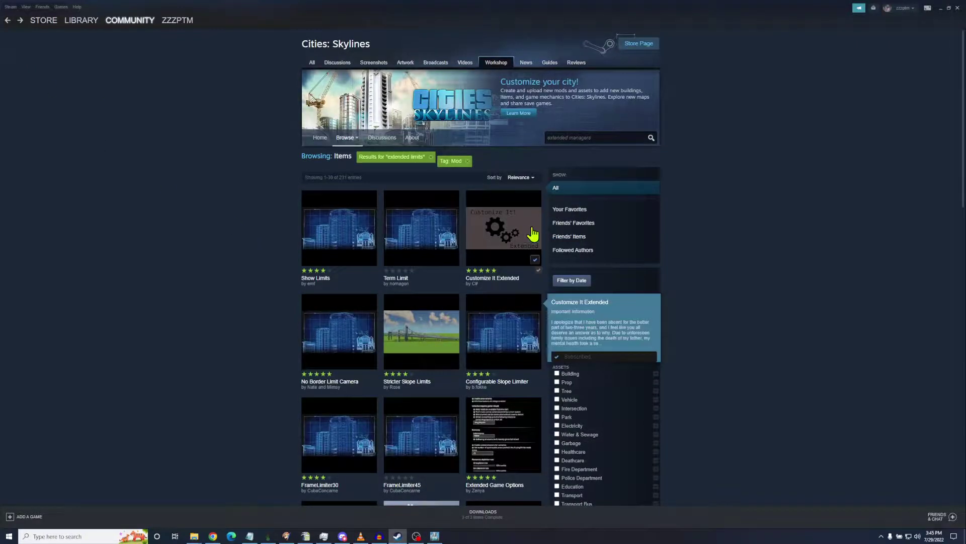
{"action": "left_click_drag", "start_coordinate": [610, 135], "coordinate": [497, 145]}
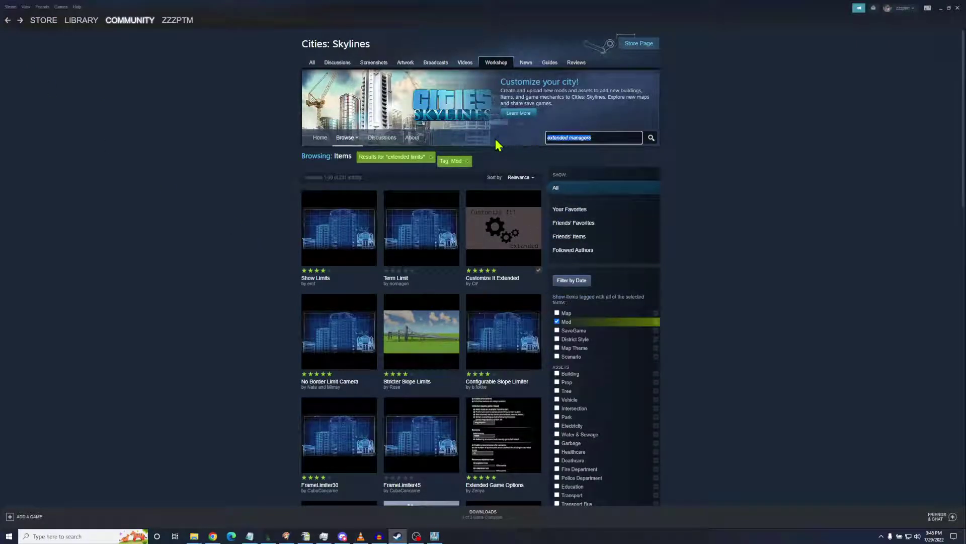
{"action": "type", "text": "game anarchy"}
{"action": "key", "text": "Return"}
{"action": "mouse_move", "coordinate": [332, 222]}
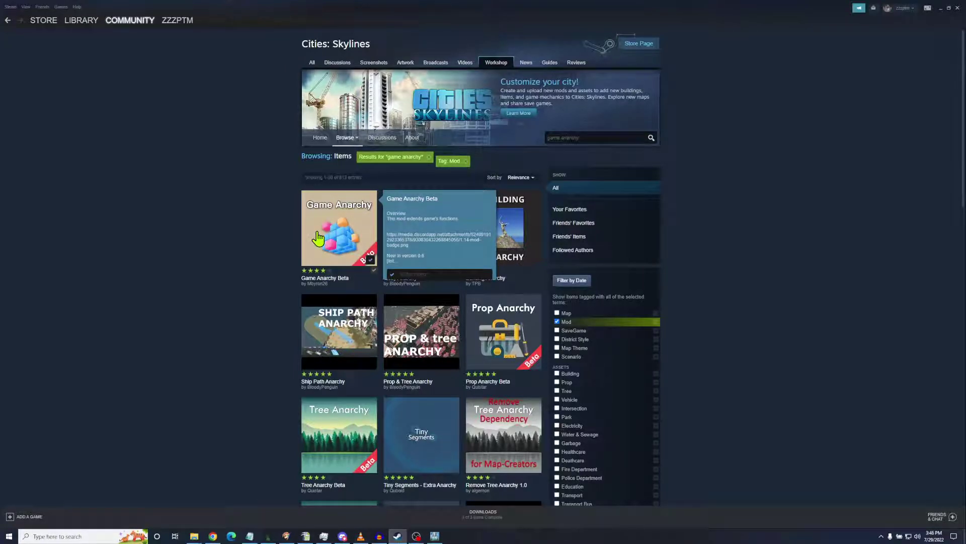
{"action": "left_click", "coordinate": [317, 237]}
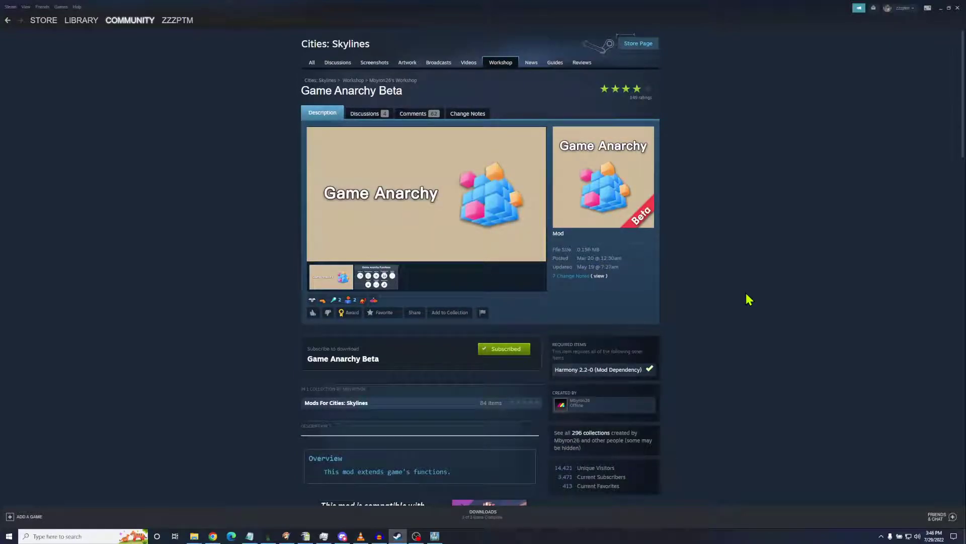
View the Game Anarchy Functions preview image on the Game Anarchy Beta page.
{"action": "left_click", "coordinate": [376, 281]}
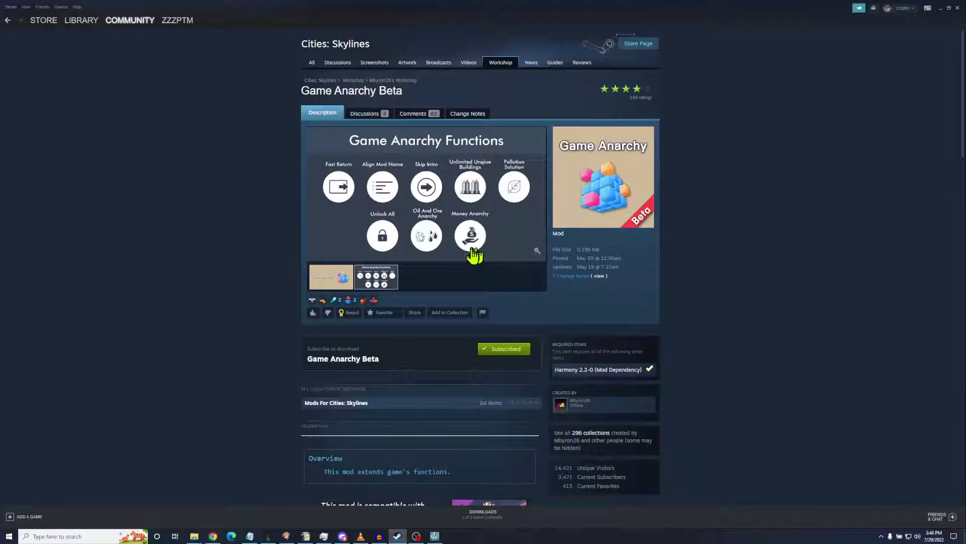
{"action": "scroll", "coordinate": [653, 304], "scroll_direction": "down", "scroll_amount": 4}
Scroll through Game Anarchy Beta's functions, incompatible mods and comments, then back to the top.
{"action": "scroll", "coordinate": [652, 304], "scroll_direction": "down", "scroll_amount": 3}
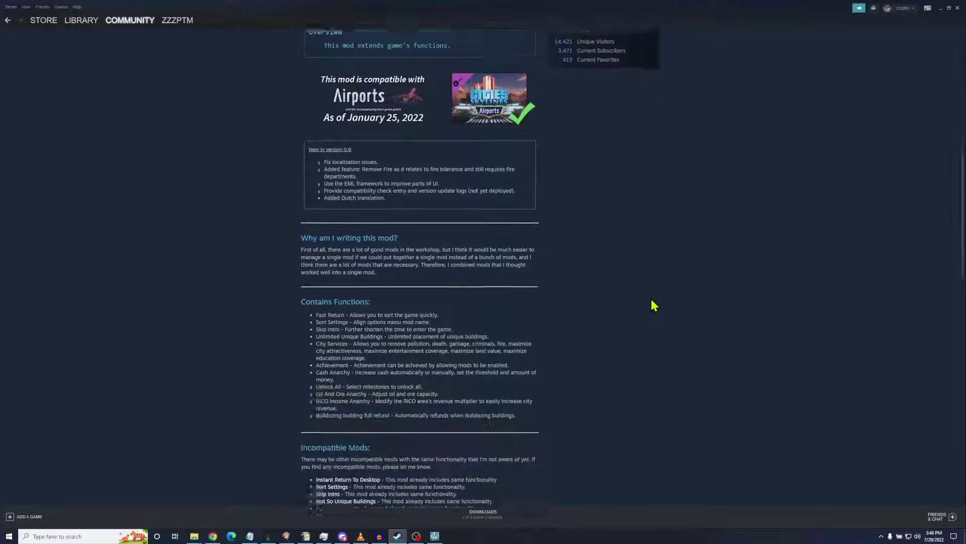
{"action": "scroll", "coordinate": [653, 305], "scroll_direction": "down", "scroll_amount": 2}
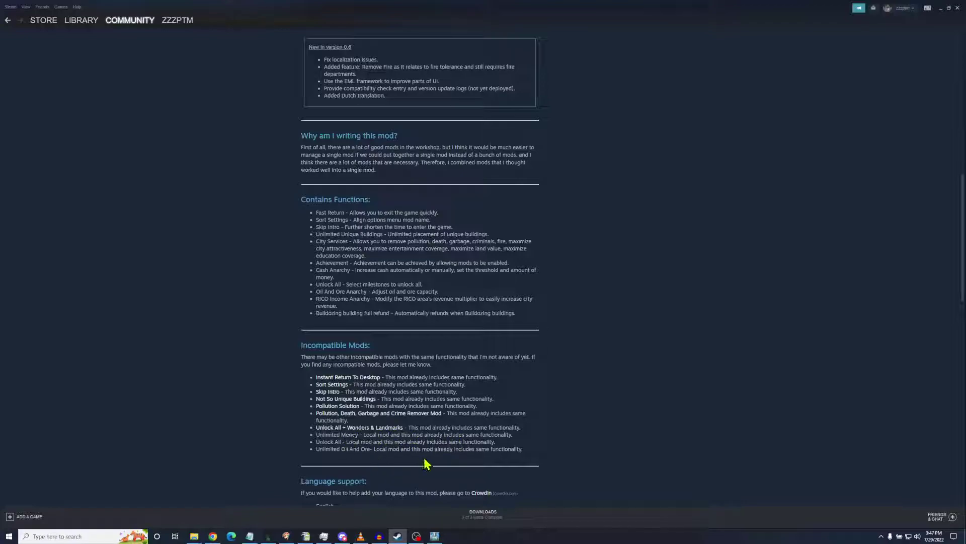
{"action": "scroll", "coordinate": [445, 428], "scroll_direction": "down", "scroll_amount": 10}
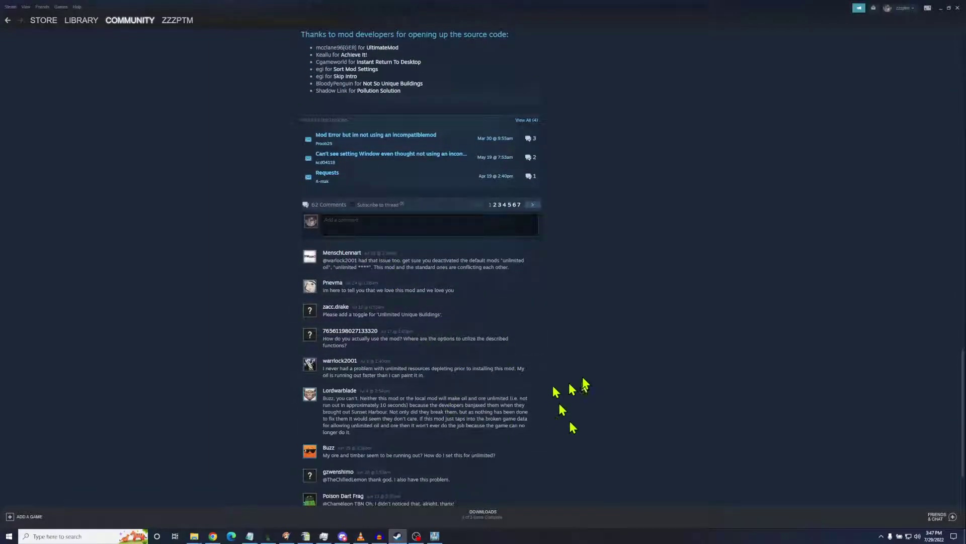
{"action": "scroll", "coordinate": [574, 392], "scroll_direction": "up", "scroll_amount": 3}
{"action": "scroll", "coordinate": [585, 384], "scroll_direction": "up", "scroll_amount": 7}
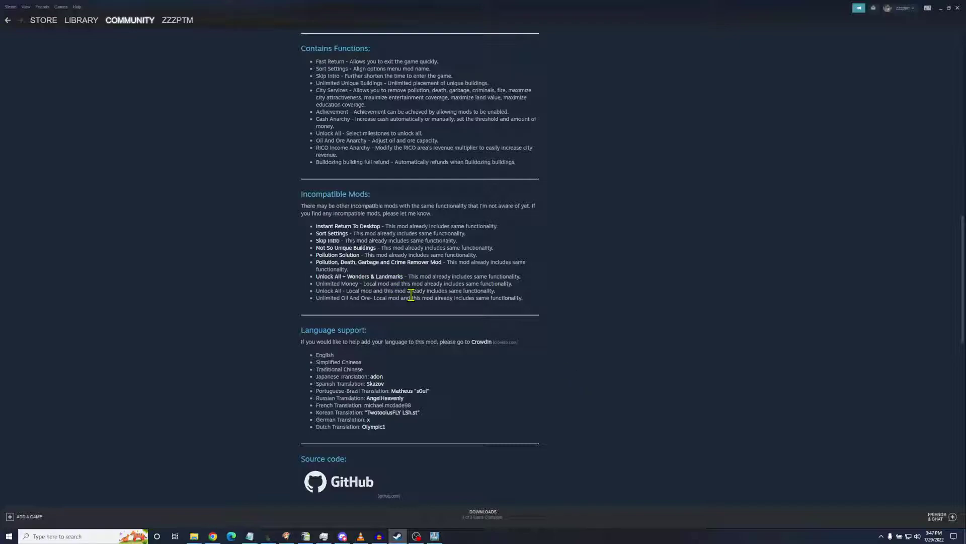
{"action": "scroll", "coordinate": [411, 295], "scroll_direction": "up", "scroll_amount": 4}
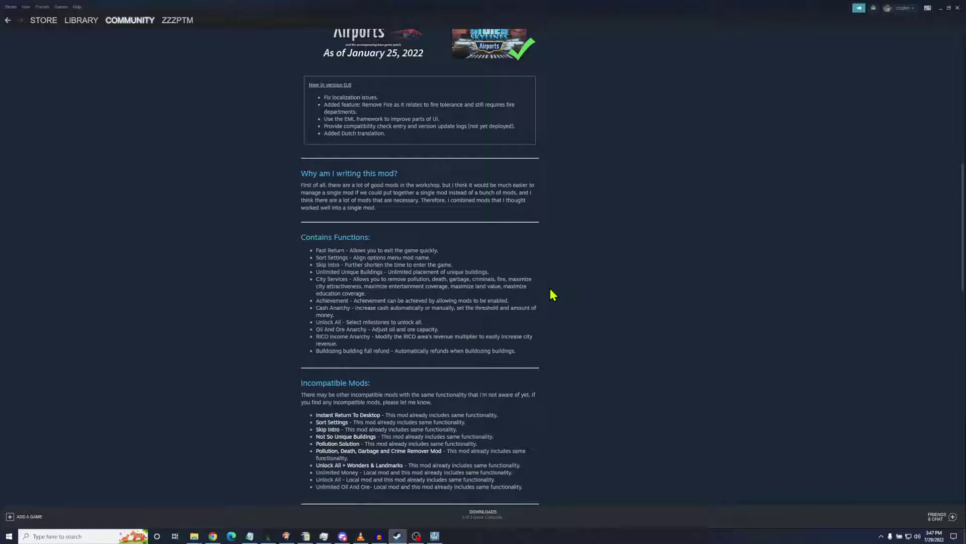
{"action": "scroll", "coordinate": [552, 294], "scroll_direction": "up", "scroll_amount": 10}
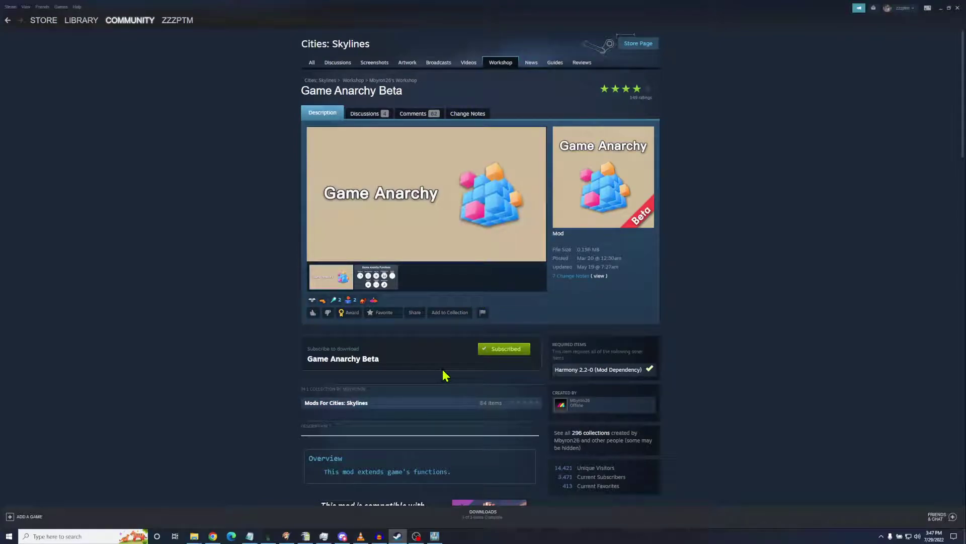
Switch to OBS and hide the Display Capture source.
{"action": "key", "text": "alt+Tab"}
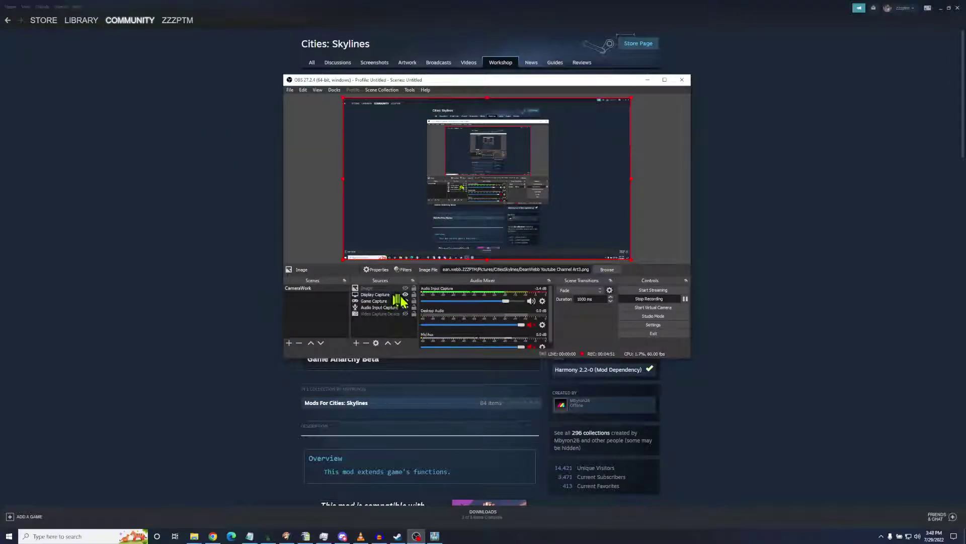
{"action": "left_click", "coordinate": [405, 295]}
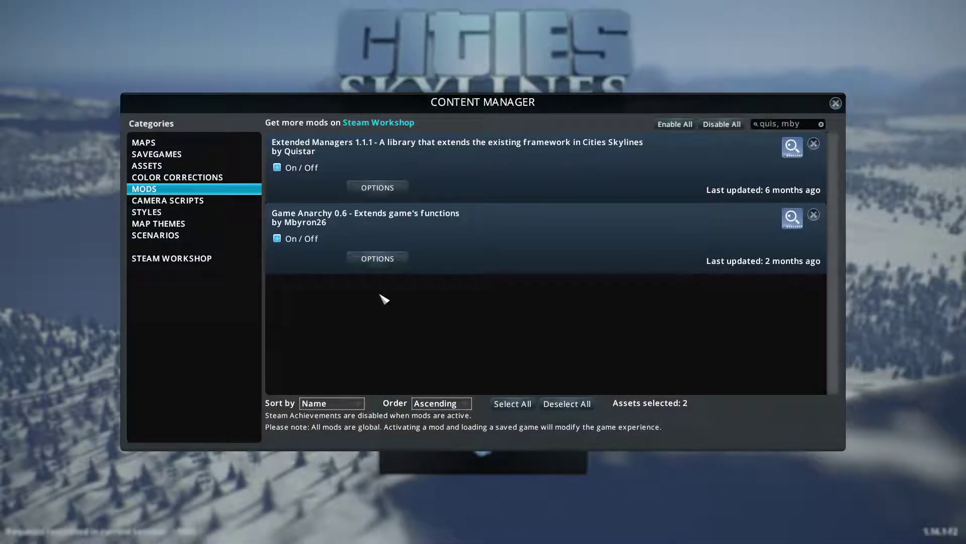
{"action": "left_click", "coordinate": [383, 186]}
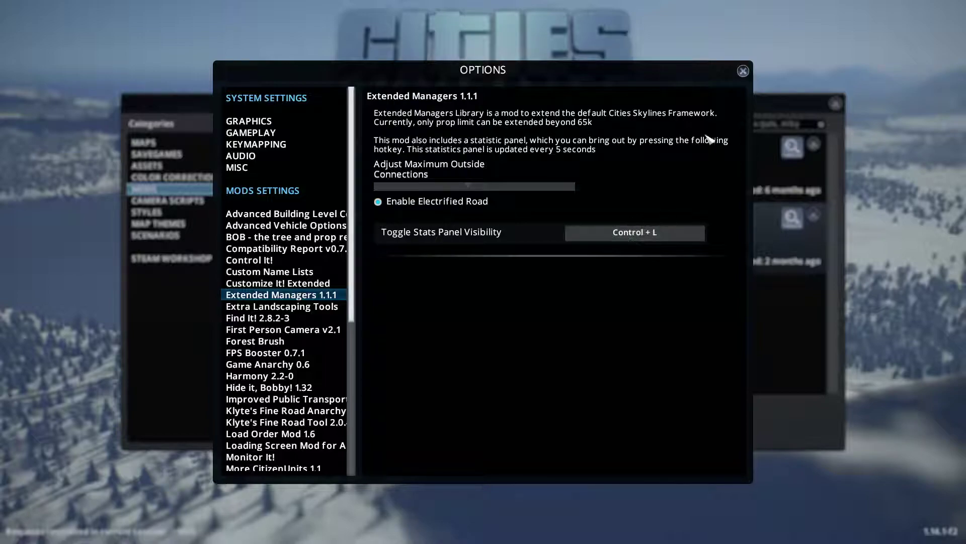
{"action": "left_click", "coordinate": [743, 71]}
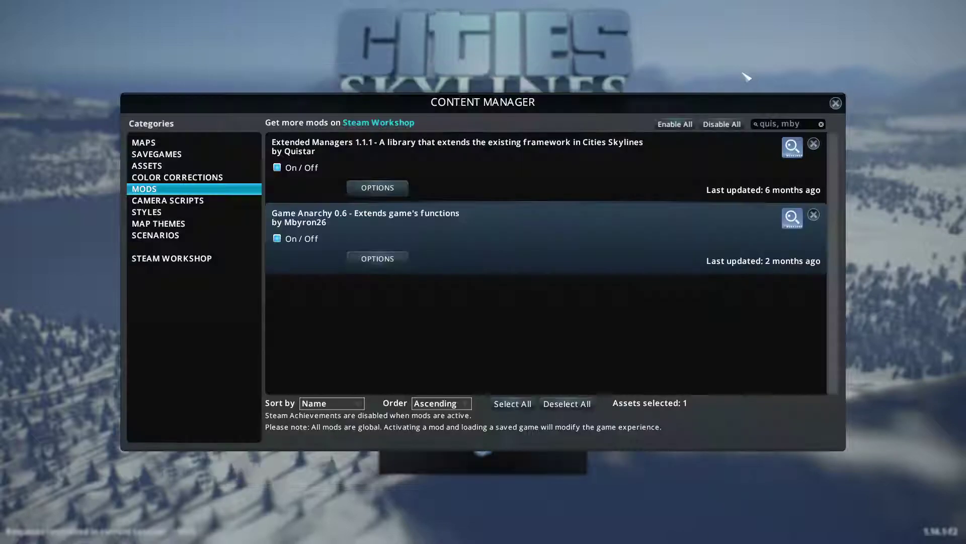
Open Game Anarchy's options and keep the unlock-all milestone at Megalopolis.
{"action": "left_click", "coordinate": [381, 265]}
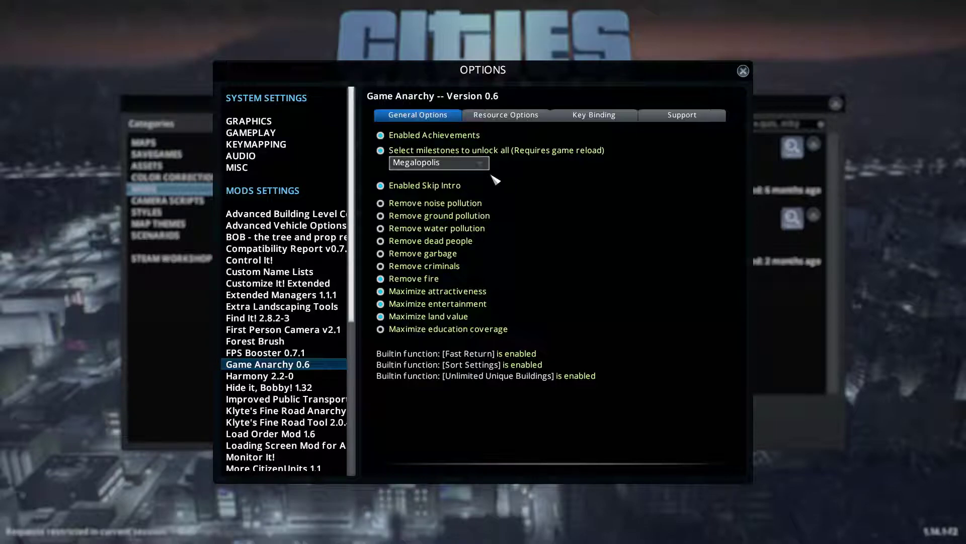
{"action": "left_click", "coordinate": [463, 166]}
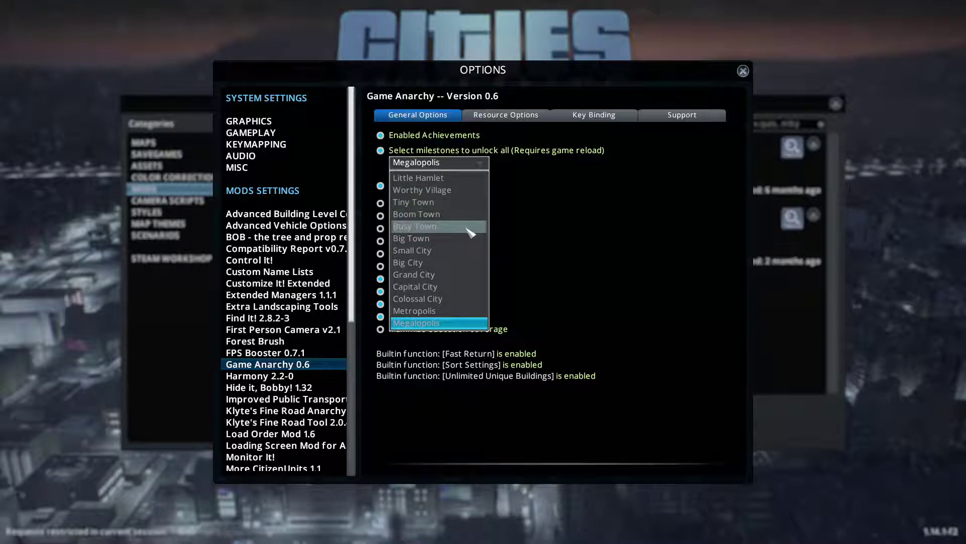
{"action": "left_click", "coordinate": [460, 325]}
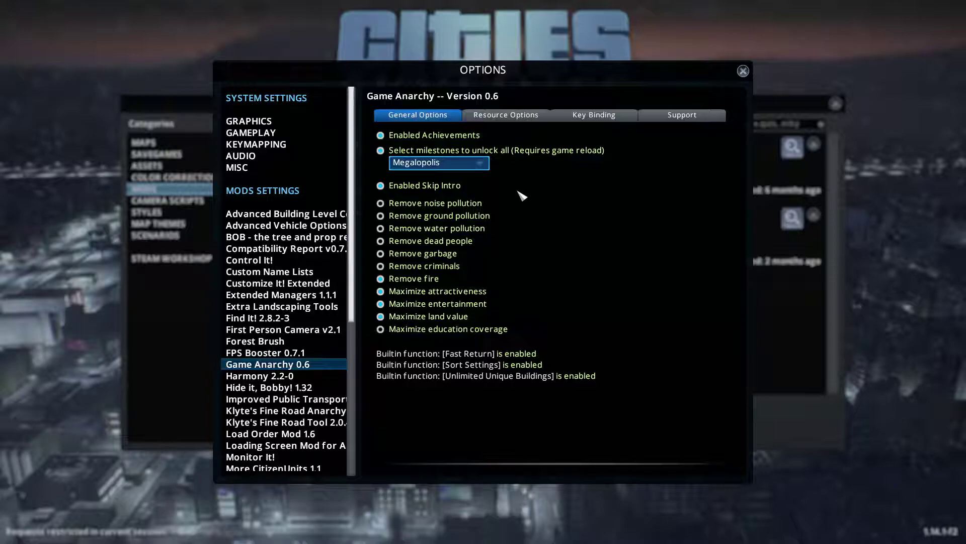
{"action": "left_click", "coordinate": [483, 166]}
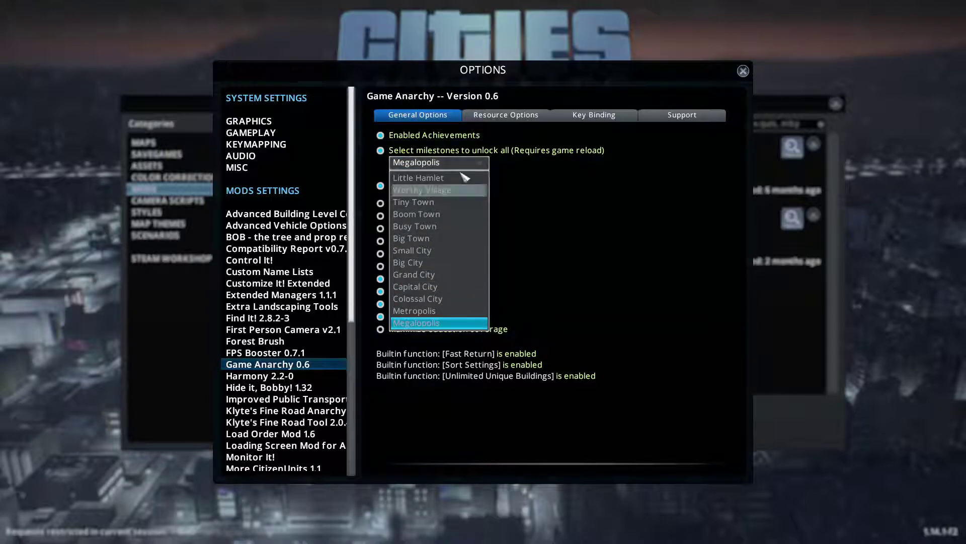
{"action": "left_click", "coordinate": [578, 199]}
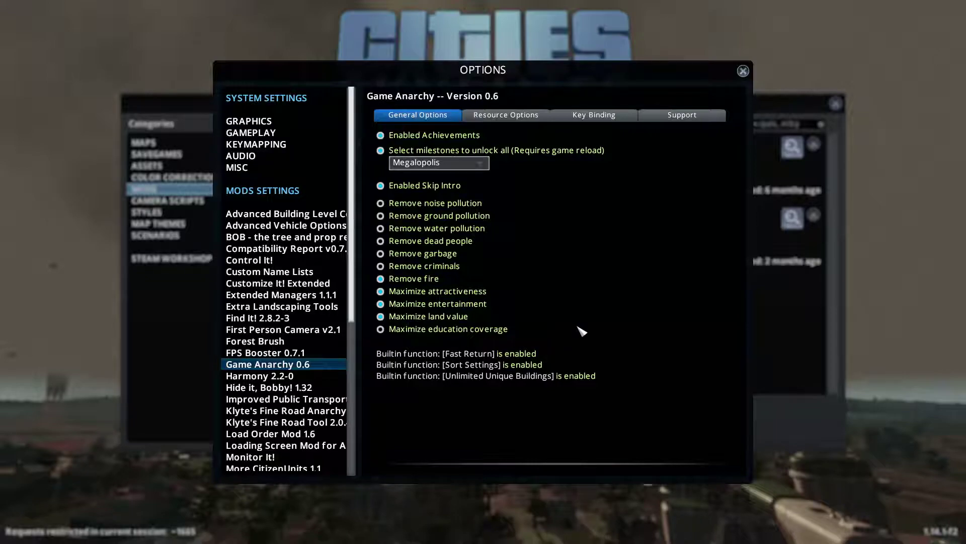
Set Game Anarchy's Add Cash Amount slider to 8000000 and view the Add Cash key binding.
{"action": "left_click", "coordinate": [508, 116]}
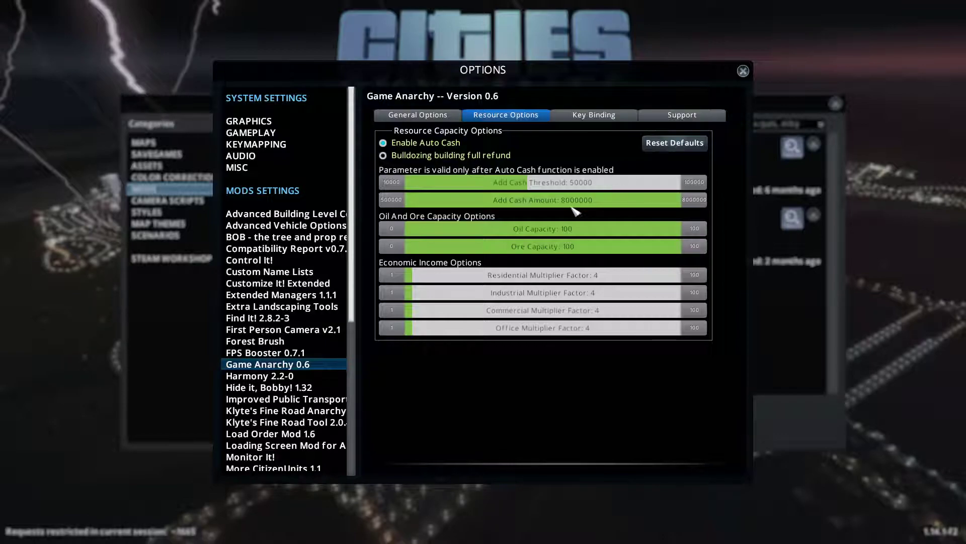
{"action": "left_click", "coordinate": [601, 121]}
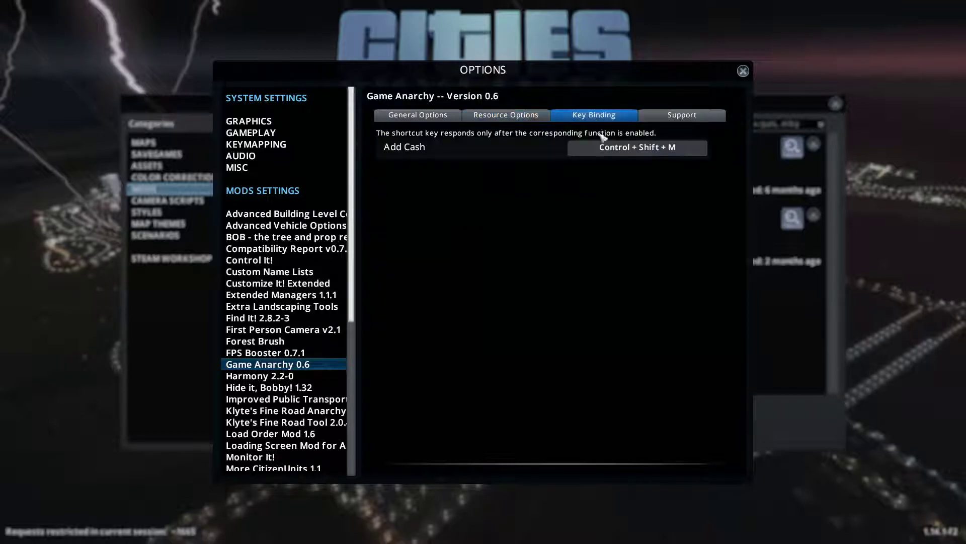
{"action": "left_click", "coordinate": [498, 115]}
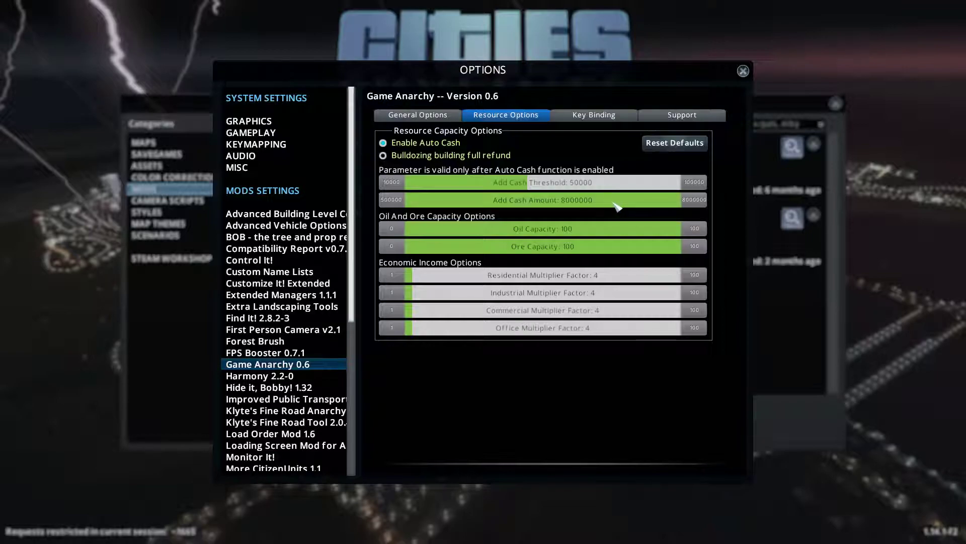
{"action": "left_click_drag", "start_coordinate": [616, 207], "coordinate": [411, 208]}
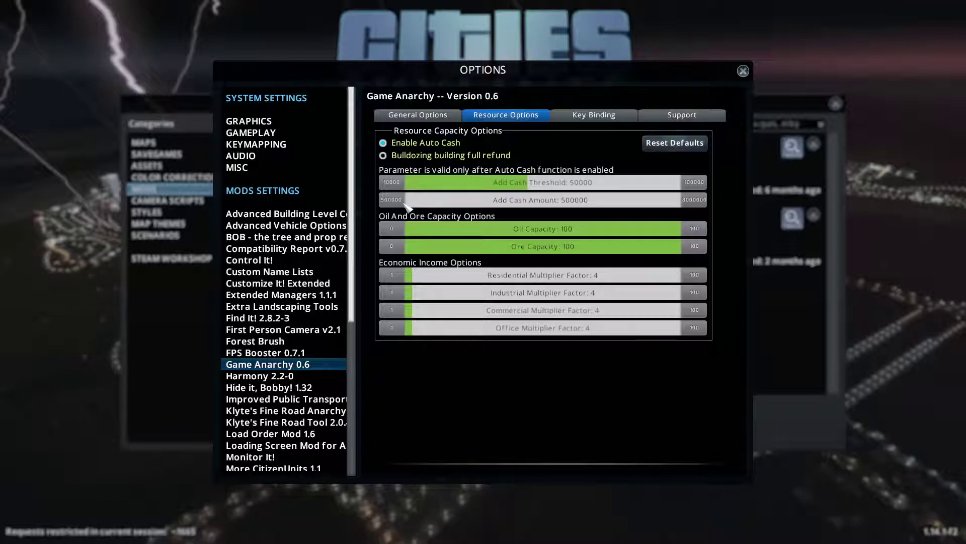
{"action": "left_click_drag", "start_coordinate": [407, 206], "coordinate": [871, 236]}
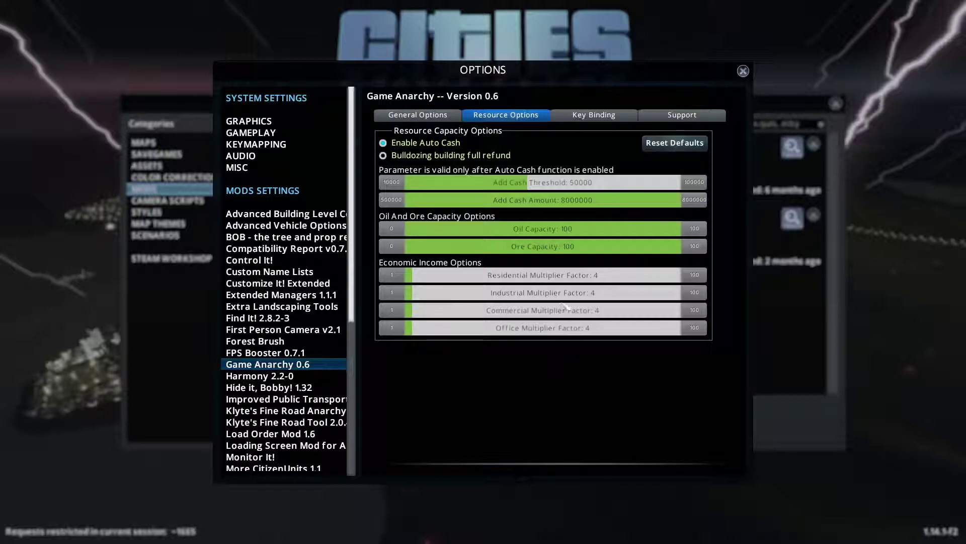
{"action": "left_click", "coordinate": [586, 120]}
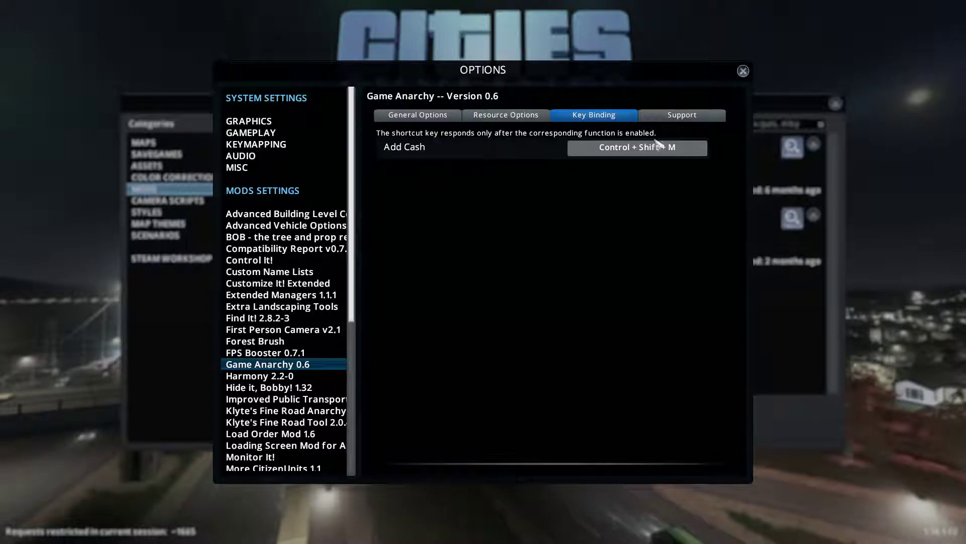
Look at Game Anarchy's Support and General Options tabs, then close the Options window.
{"action": "left_click", "coordinate": [677, 116]}
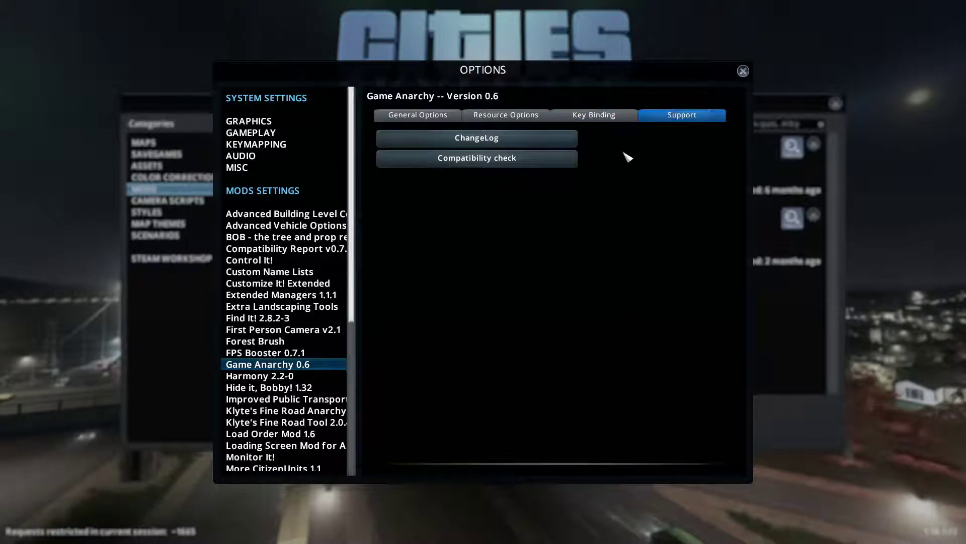
{"action": "left_click", "coordinate": [427, 115]}
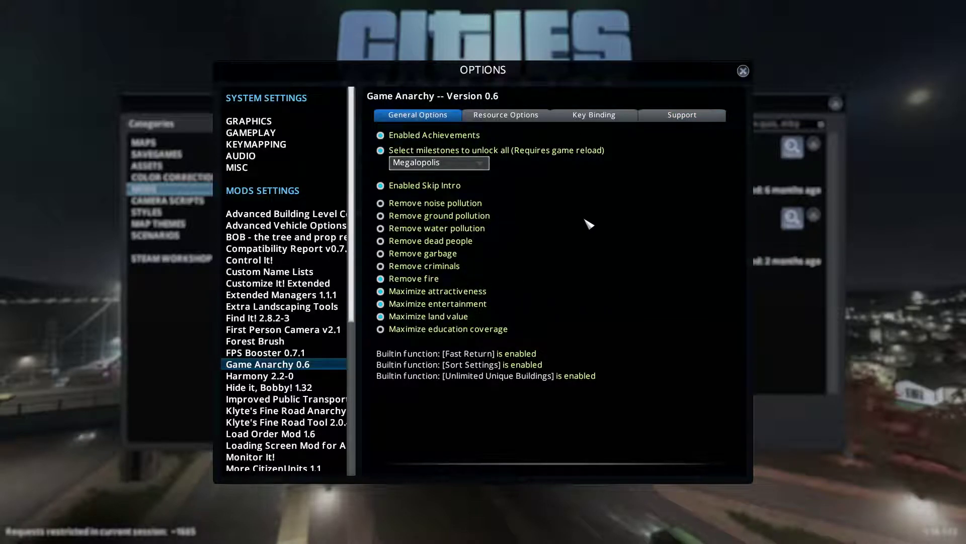
{"action": "left_click", "coordinate": [743, 72]}
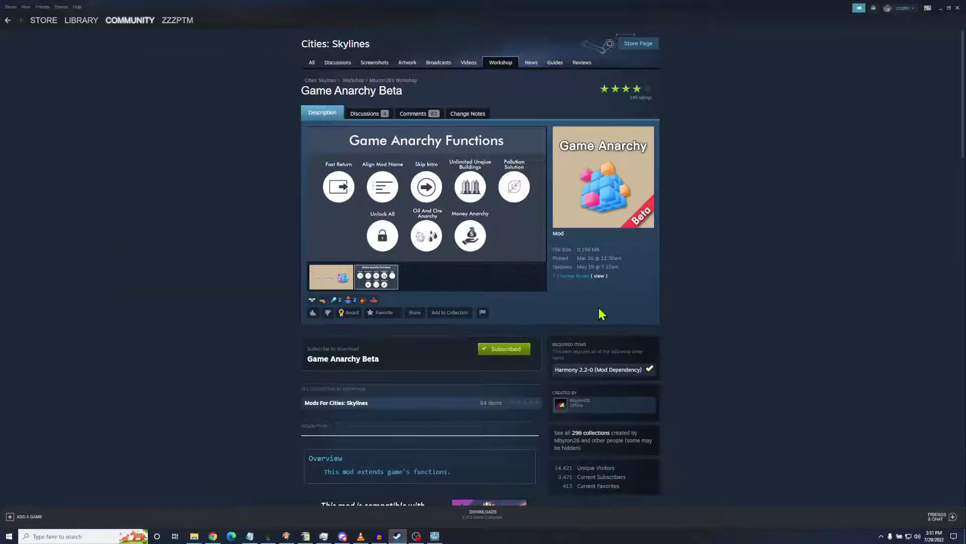
Scroll through the Game Anarchy Beta description and comments, then back up.
{"action": "scroll", "coordinate": [602, 316], "scroll_direction": "down", "scroll_amount": 15}
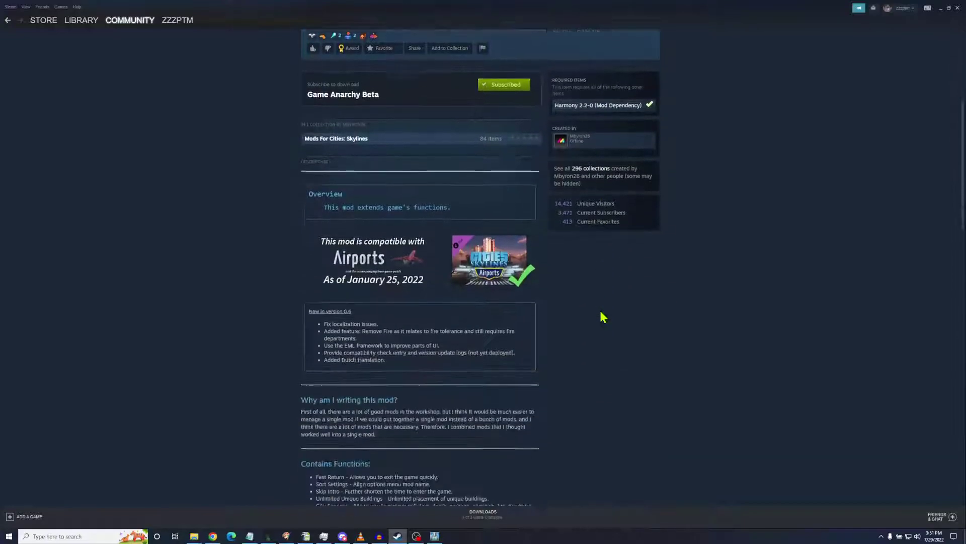
{"action": "scroll", "coordinate": [602, 317], "scroll_direction": "down", "scroll_amount": 10}
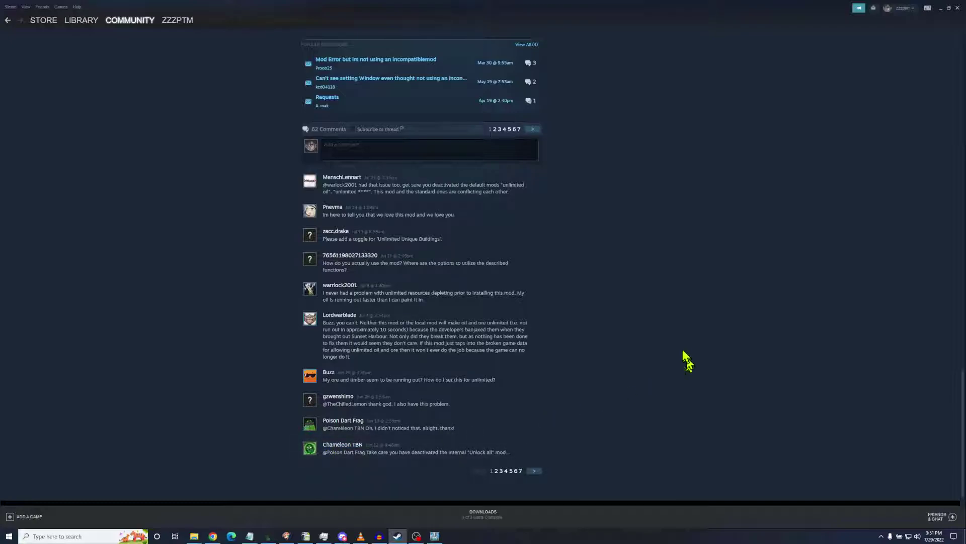
{"action": "scroll", "coordinate": [685, 356], "scroll_direction": "up", "scroll_amount": 10}
{"action": "scroll", "coordinate": [684, 356], "scroll_direction": "up", "scroll_amount": 15}
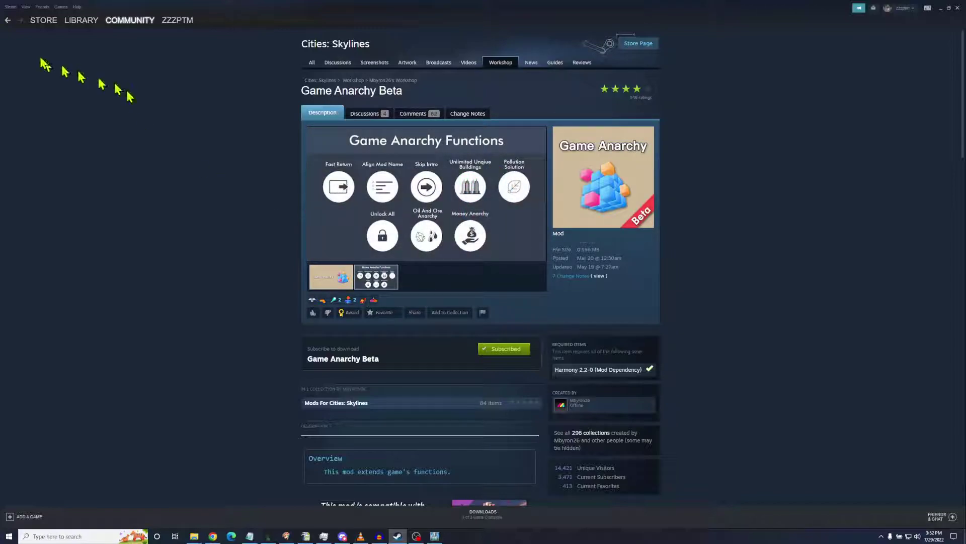
Go back through Steam's earlier Workshop search results and list them by most recent.
{"action": "left_click", "coordinate": [8, 21]}
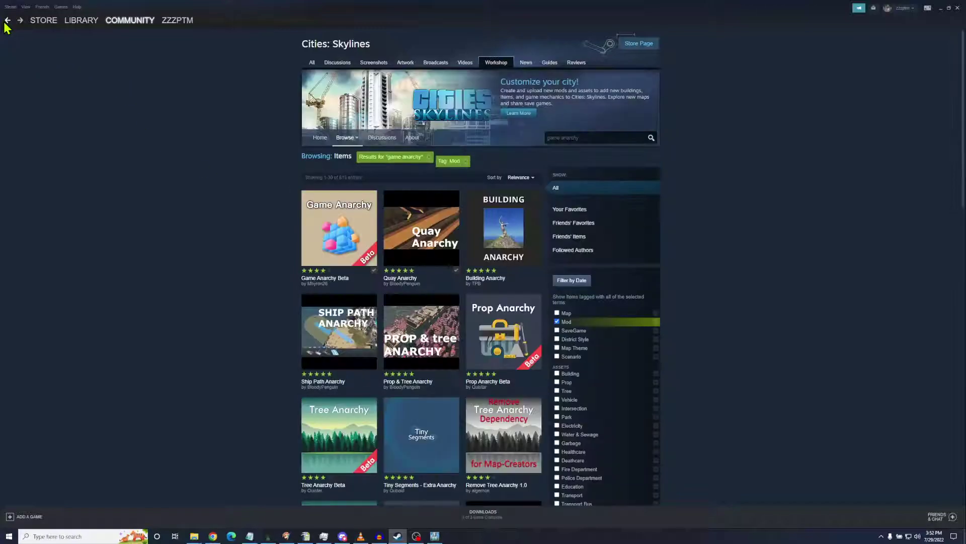
{"action": "left_click", "coordinate": [7, 21]}
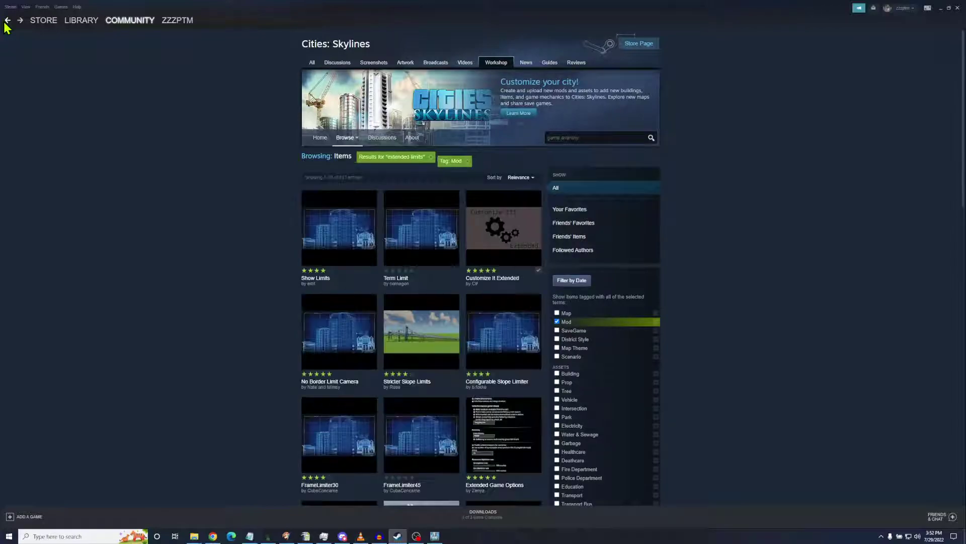
{"action": "left_click", "coordinate": [5, 24]}
{"action": "left_click", "coordinate": [7, 23]}
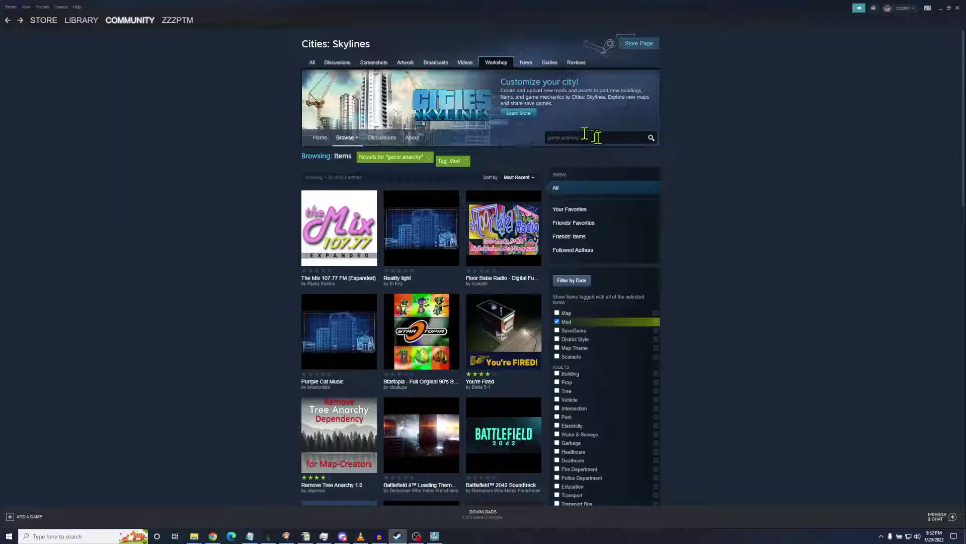
Replace the Workshop search with 'extended manage' and scroll the mod results to find Extended Managers Library.
{"action": "left_click", "coordinate": [566, 137]}
{"action": "key", "text": "BackSpace"}
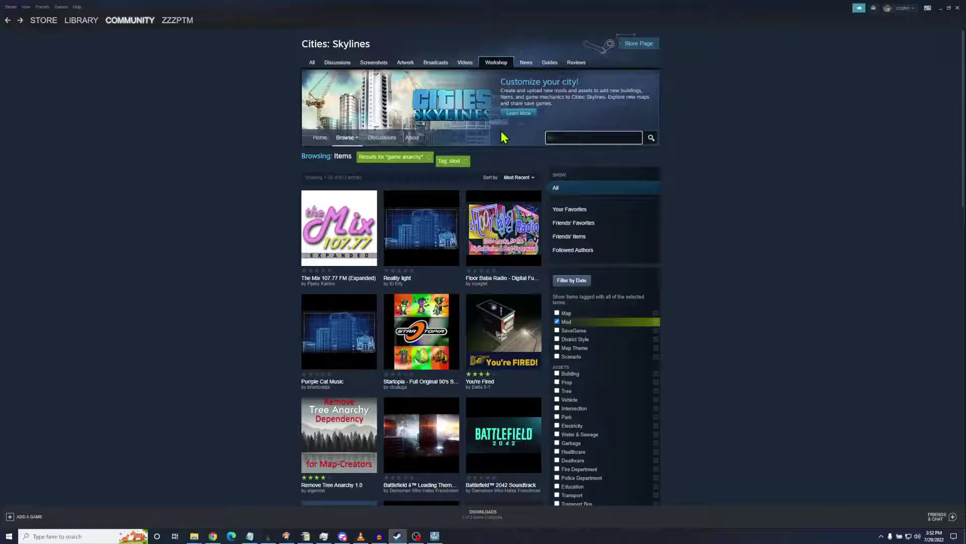
{"action": "type", "text": "extended managers"}
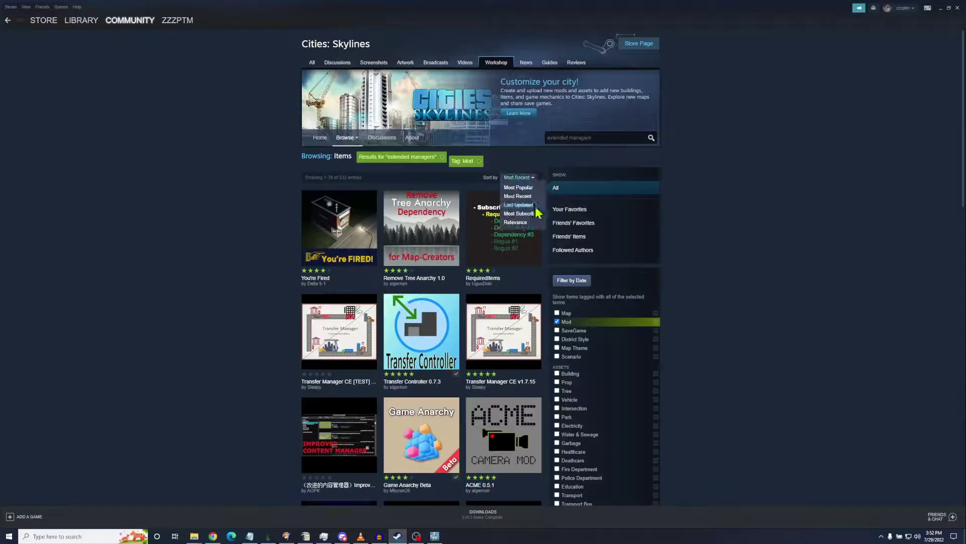
{"action": "scroll", "coordinate": [521, 230], "scroll_direction": "down", "scroll_amount": 4}
{"action": "scroll", "coordinate": [522, 231], "scroll_direction": "down", "scroll_amount": 10}
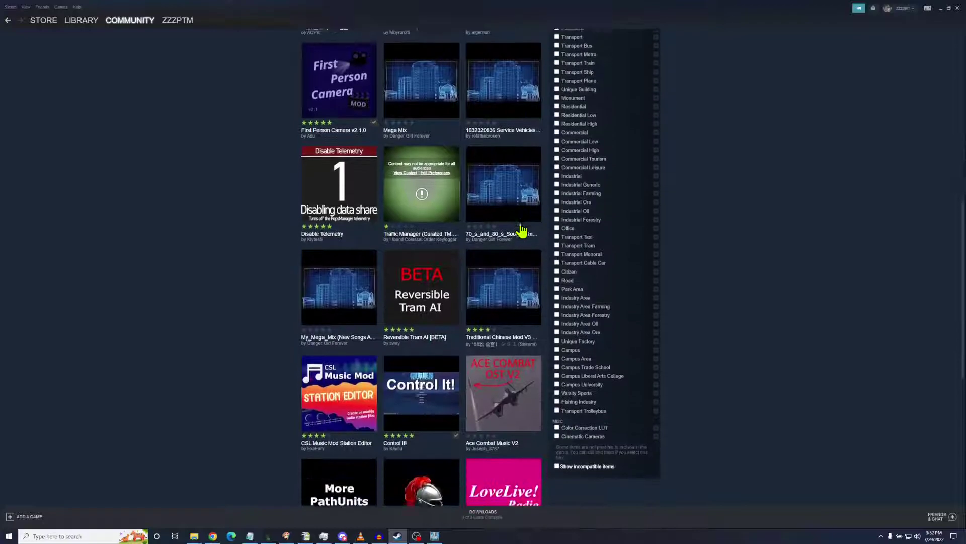
{"action": "scroll", "coordinate": [522, 230], "scroll_direction": "down", "scroll_amount": 2}
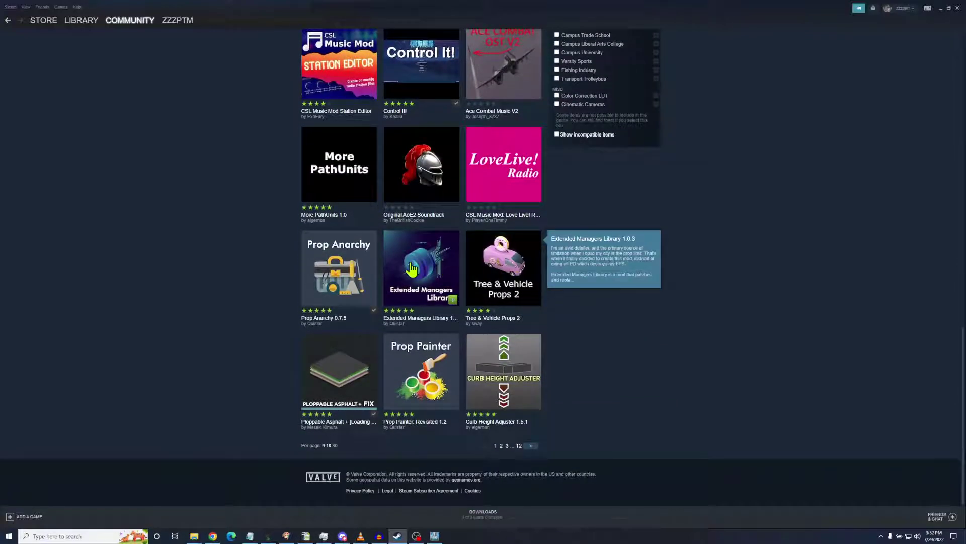
{"action": "scroll", "coordinate": [412, 269], "scroll_direction": "up", "scroll_amount": 9}
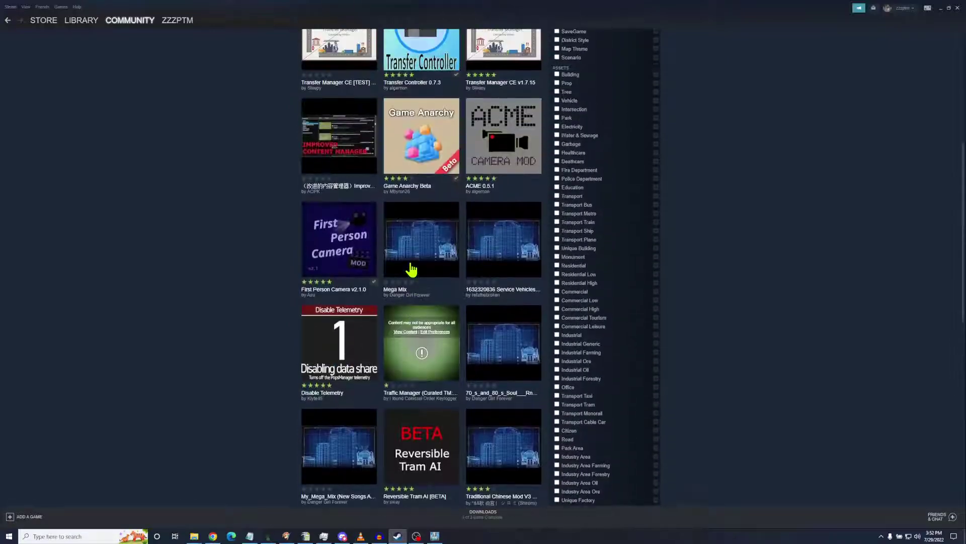
{"action": "scroll", "coordinate": [411, 270], "scroll_direction": "down", "scroll_amount": 5}
{"action": "scroll", "coordinate": [412, 269], "scroll_direction": "up", "scroll_amount": 13}
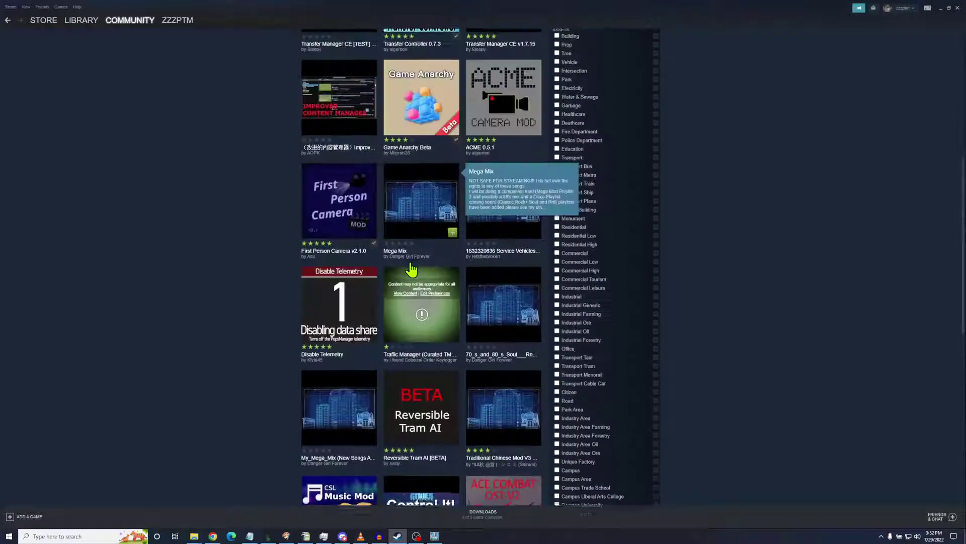
{"action": "scroll", "coordinate": [412, 269], "scroll_direction": "down", "scroll_amount": 15}
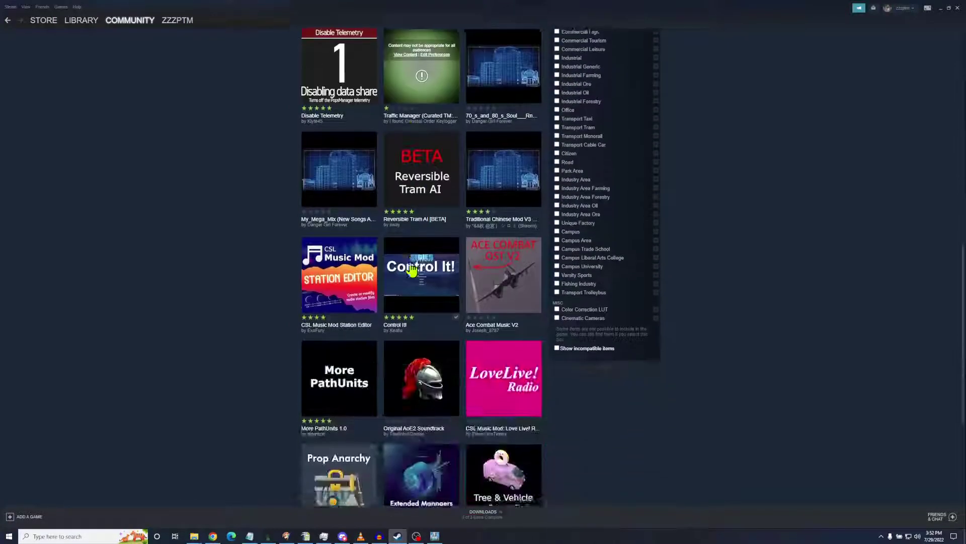
{"action": "left_click", "coordinate": [412, 270]}
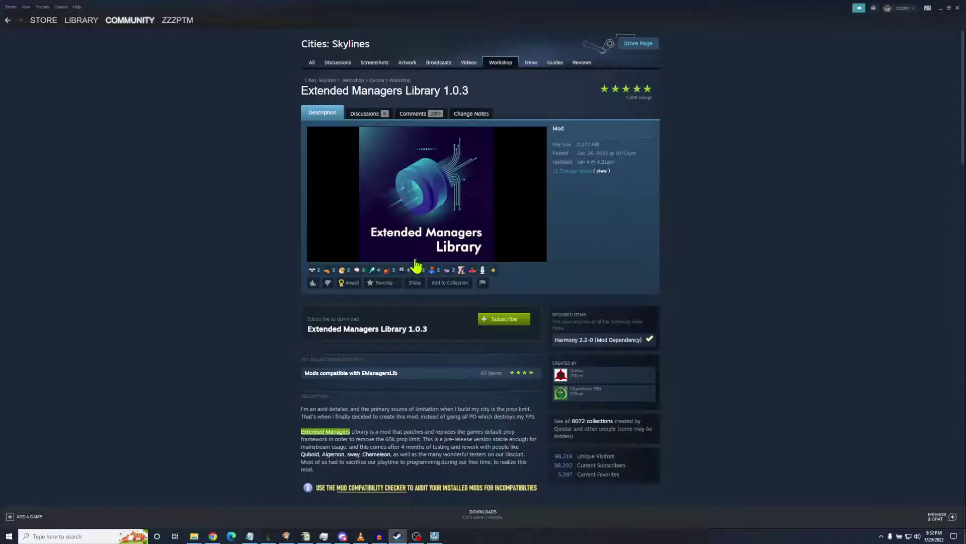
{"action": "scroll", "coordinate": [498, 410], "scroll_direction": "down", "scroll_amount": 3}
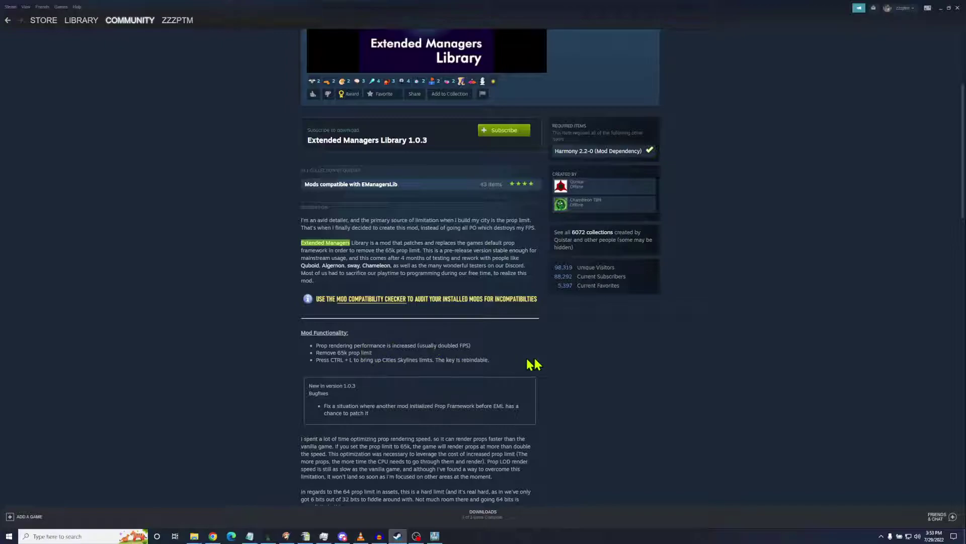
{"action": "scroll", "coordinate": [533, 363], "scroll_direction": "down", "scroll_amount": 4}
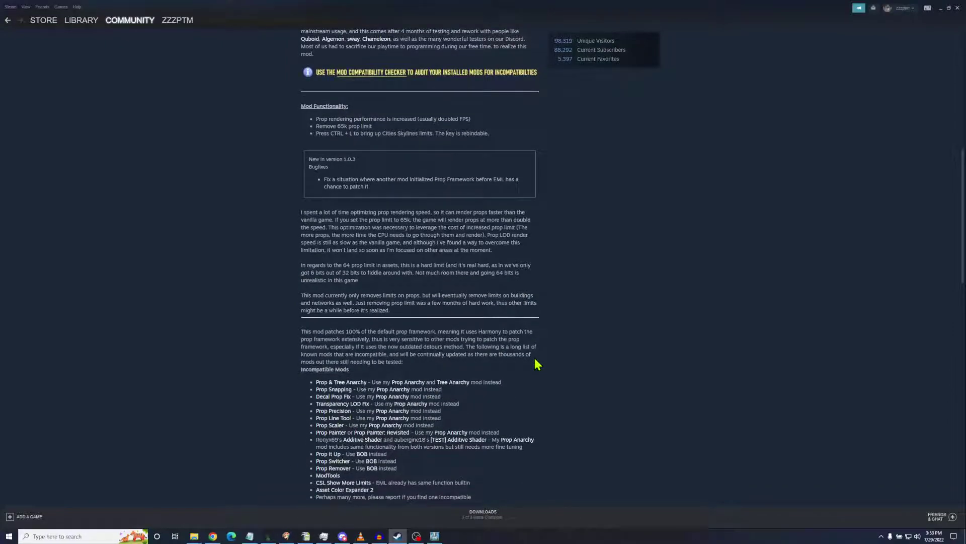
{"action": "scroll", "coordinate": [537, 364], "scroll_direction": "down", "scroll_amount": 3}
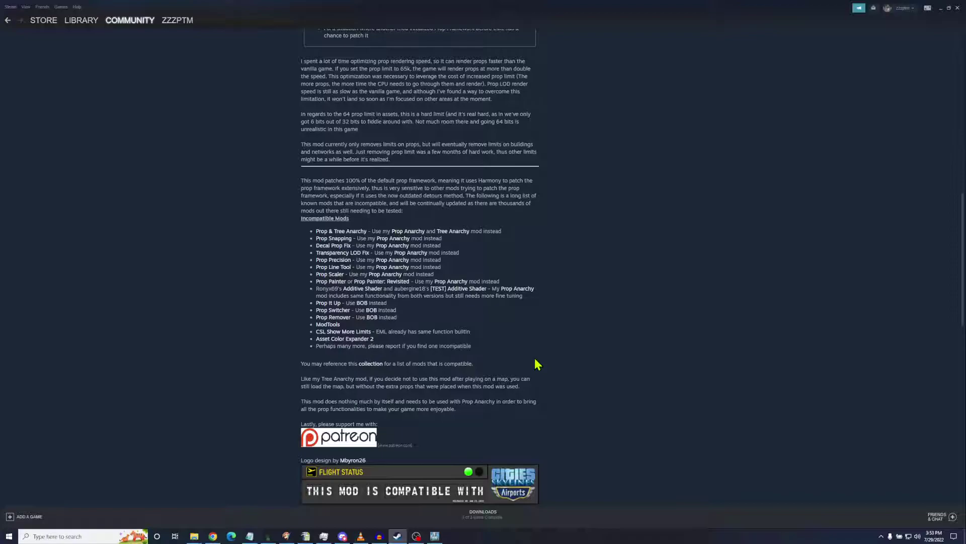
{"action": "scroll", "coordinate": [537, 364], "scroll_direction": "up", "scroll_amount": 13}
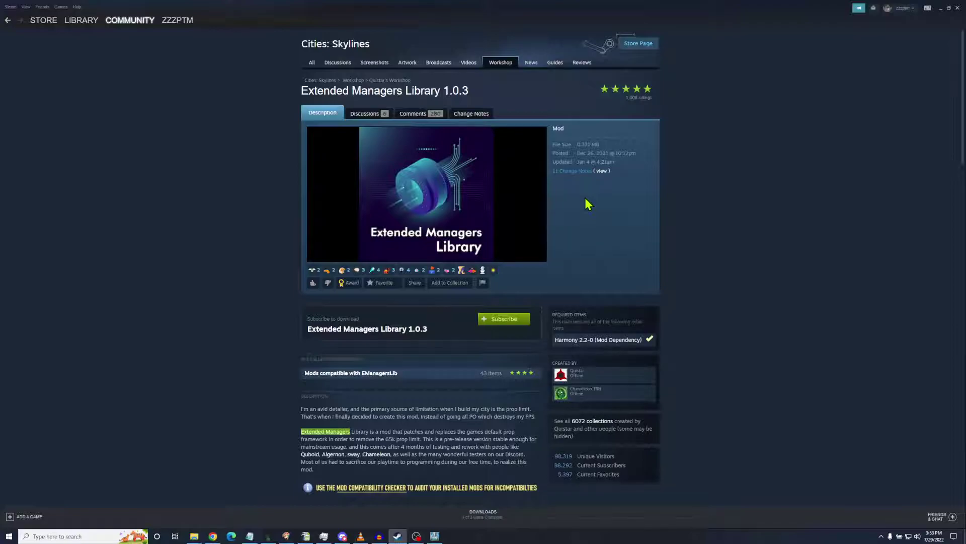
Switch from Steam to the OBS Studio recording window with Alt+Tab.
{"action": "key", "text": "alt+Tab"}
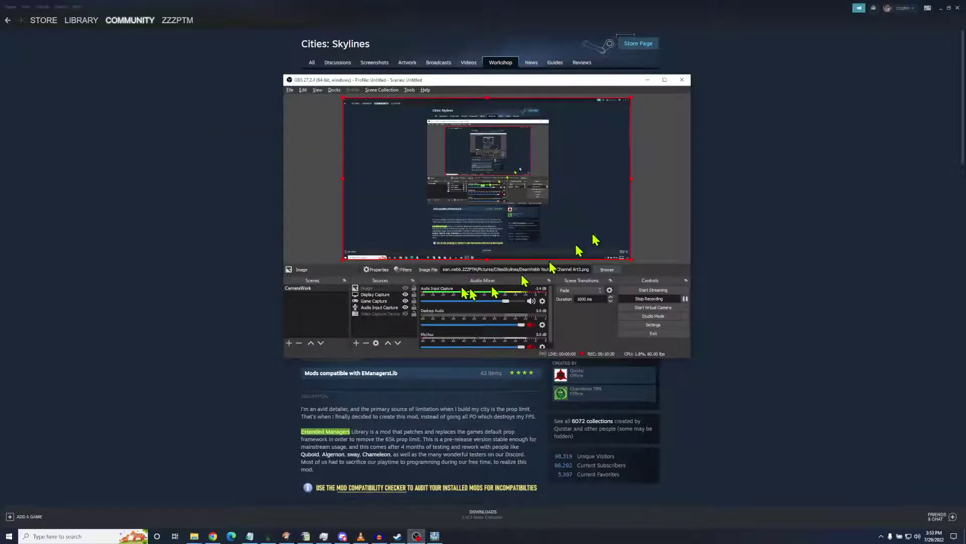